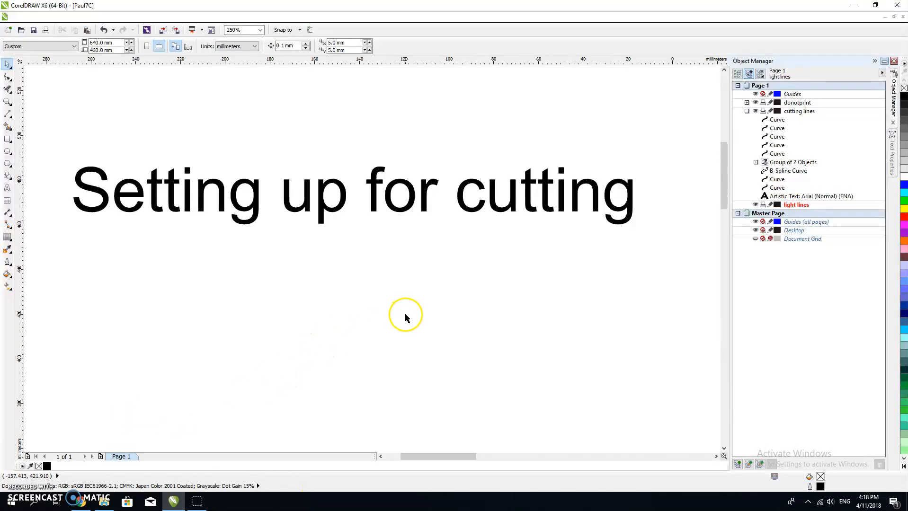
Step: Examine what the donotprint layer holds by listing its contents and switching its visibility off and on
scroll(405, 313, down, 5)
drag(413, 324, 275, 217)
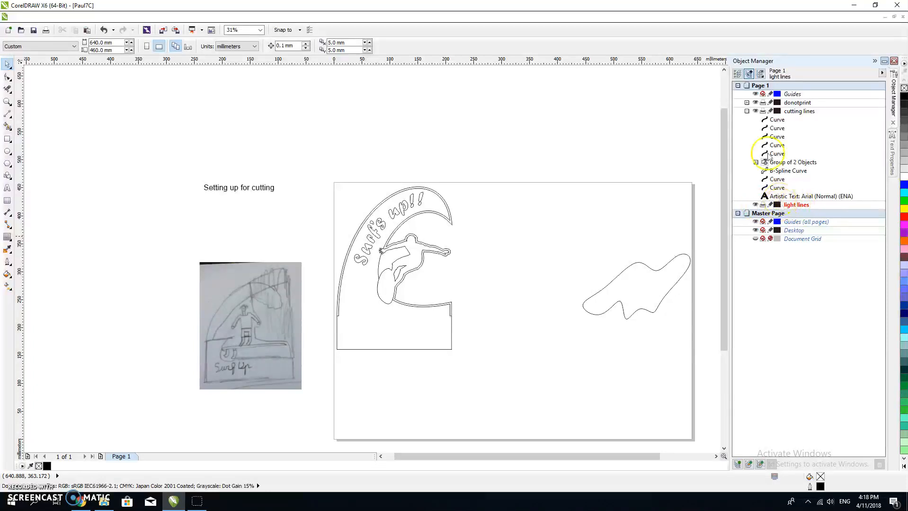
click(747, 110)
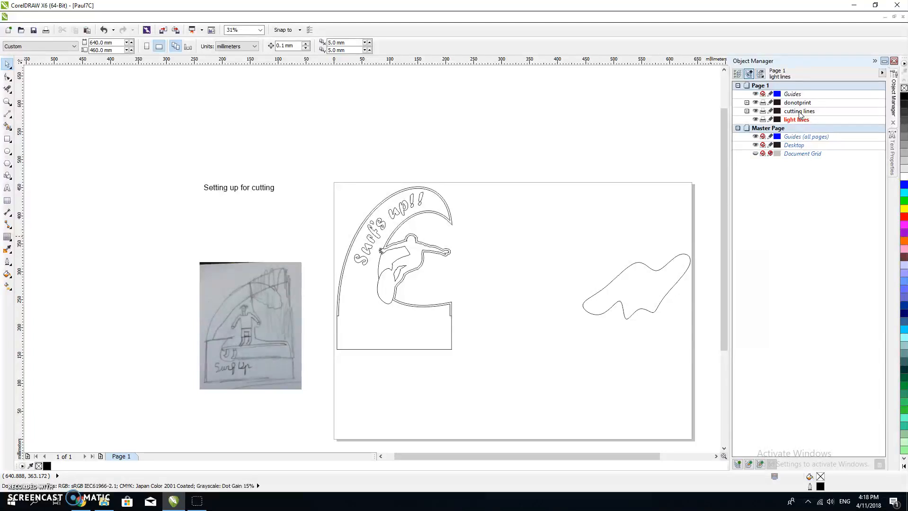
click(747, 103)
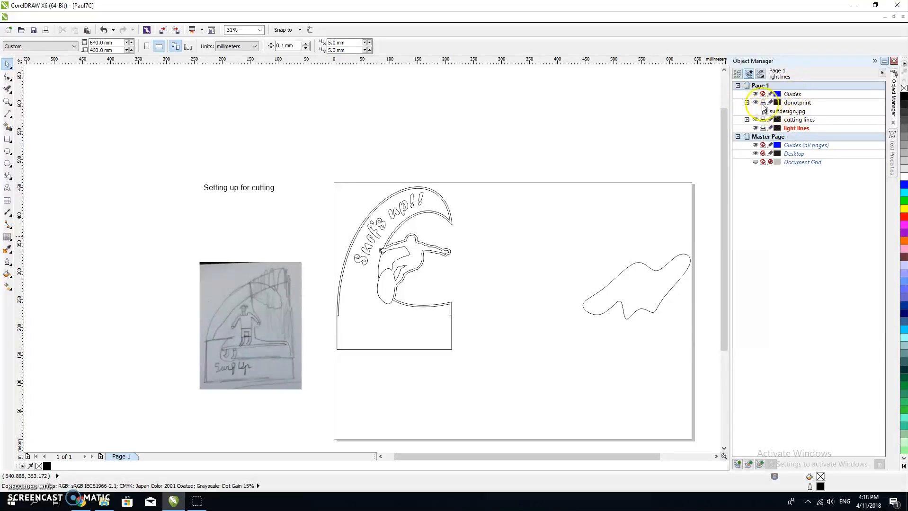
click(755, 102)
click(755, 102)
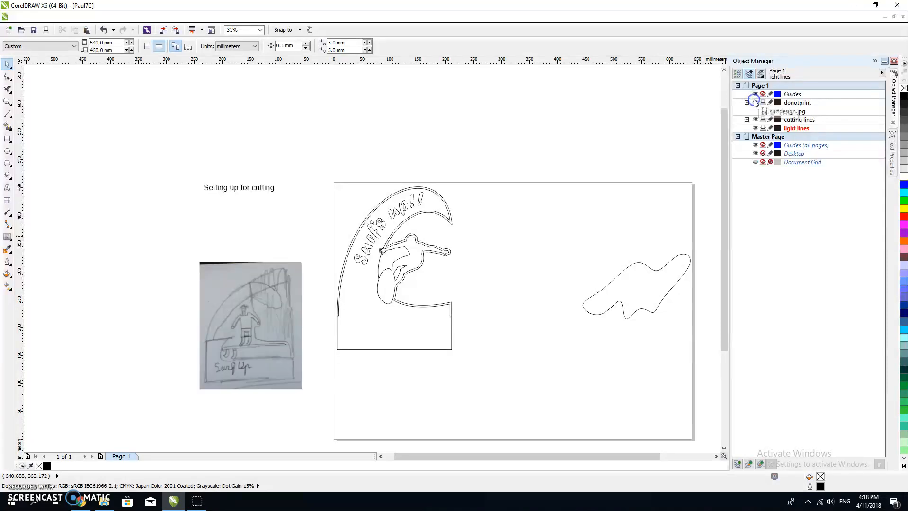
click(755, 102)
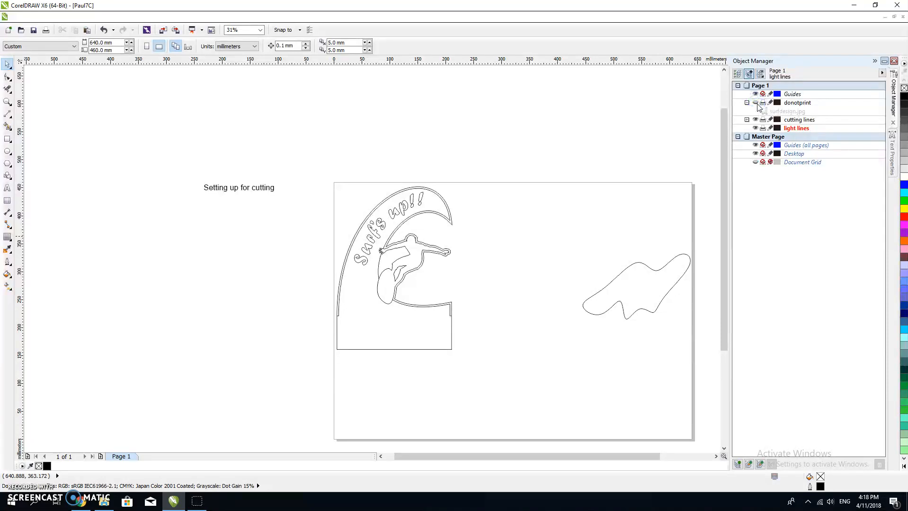
click(755, 103)
Step: Move the "Setting up for cutting" text from the cutting lines layer to the donotprint layer
click(747, 119)
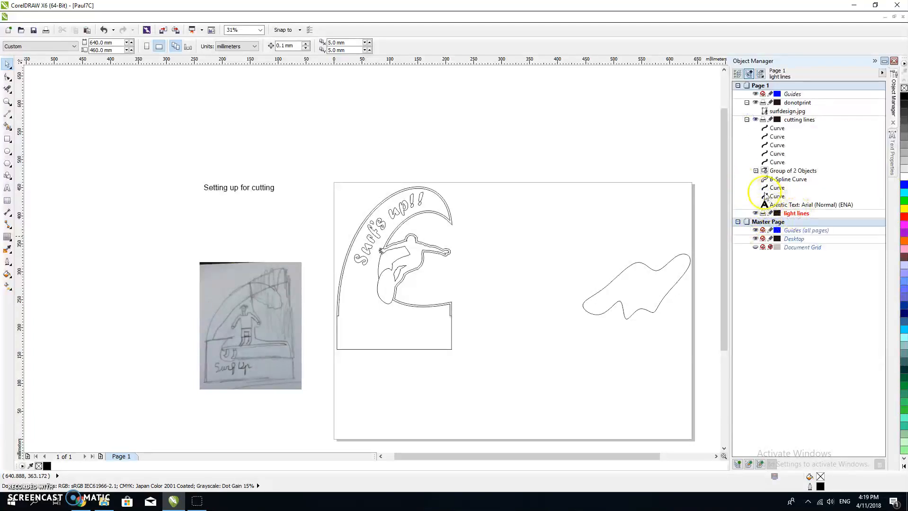
click(794, 205)
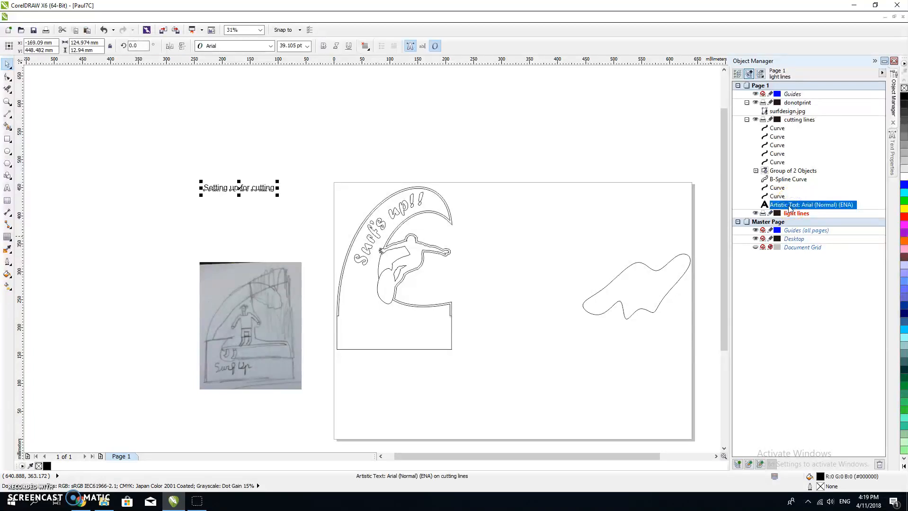
drag(799, 169, 805, 107)
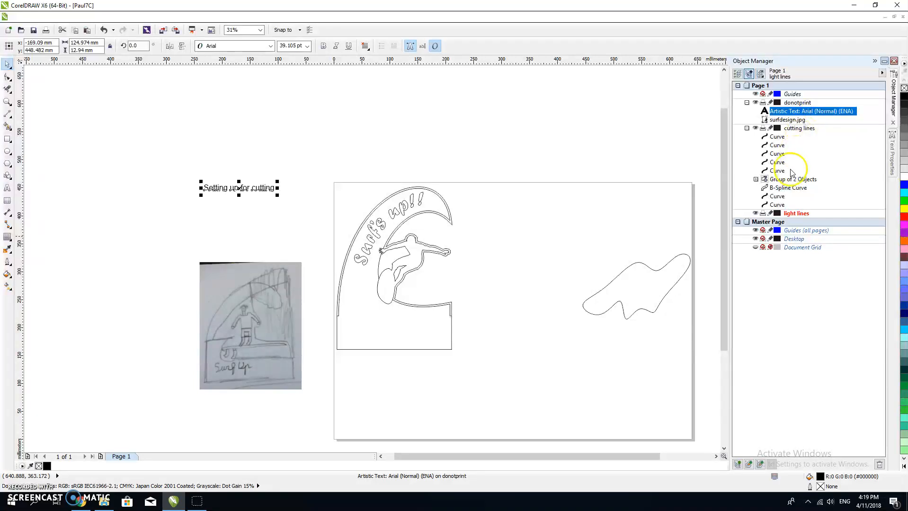
Step: Check which objects belong to the donotprint and cutting lines layers by hiding and showing each layer
click(756, 102)
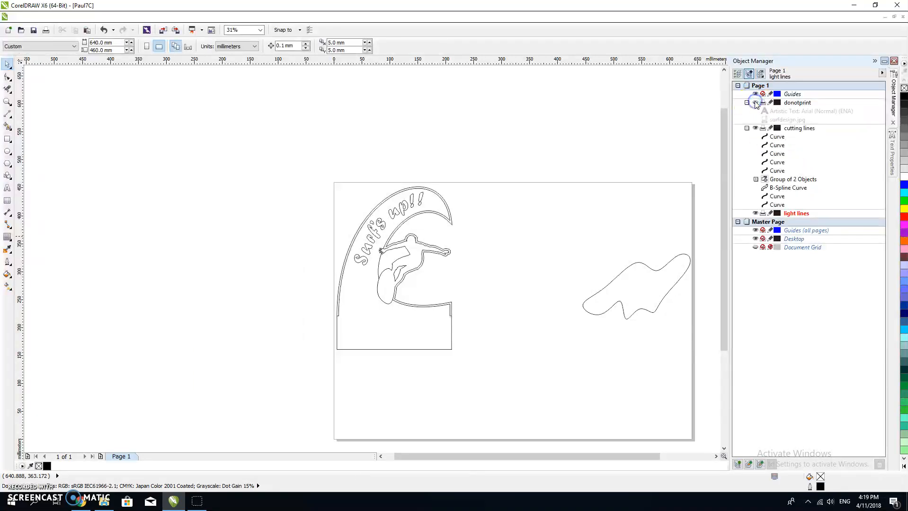
click(756, 102)
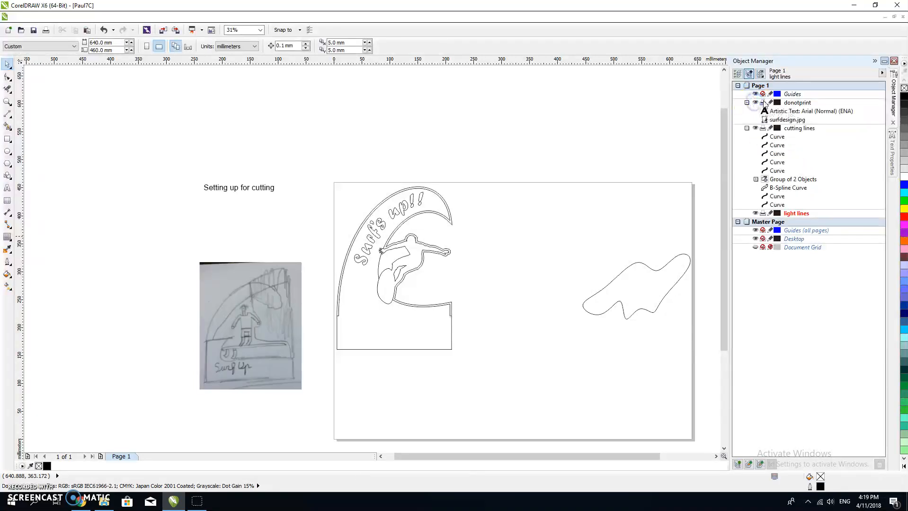
click(756, 103)
click(755, 103)
click(755, 128)
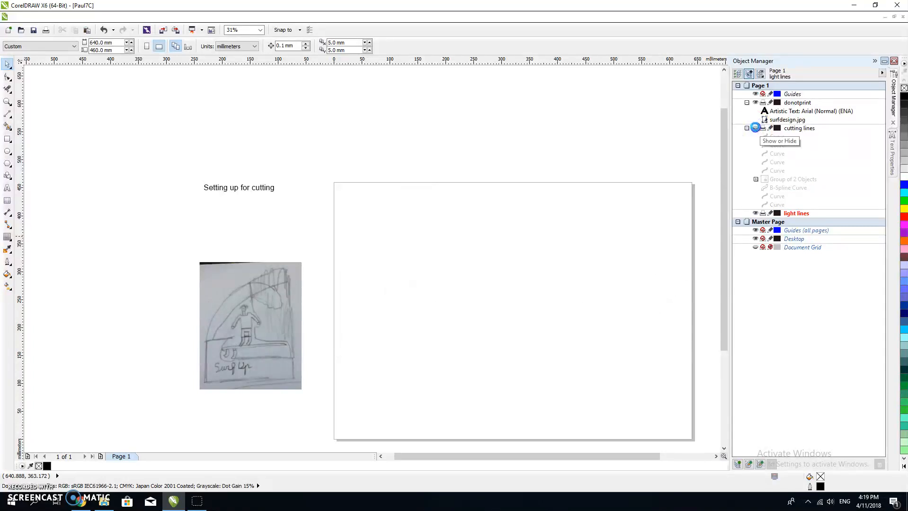
click(756, 128)
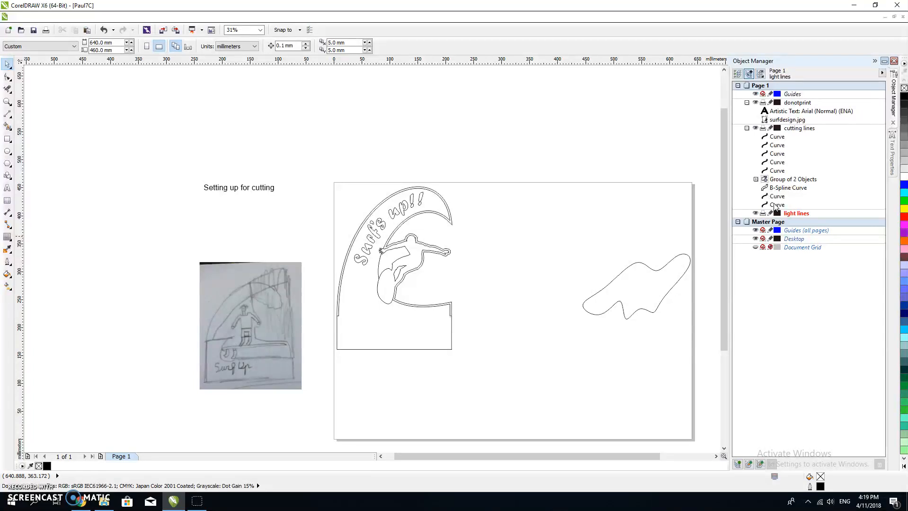
Step: Move the "Surf's up!!" lettering group from cutting lines to the light lines layer and check it by toggling that layer's visibility
click(779, 180)
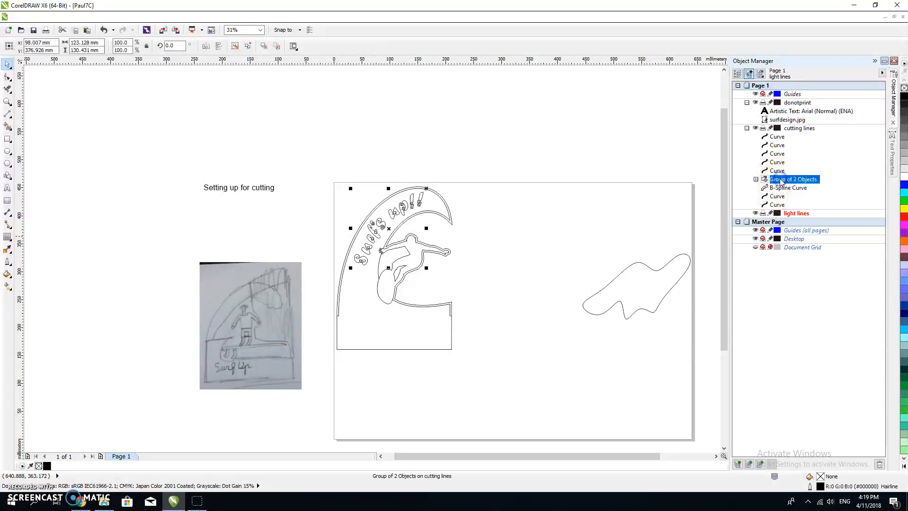
click(784, 184)
drag(782, 214, 783, 218)
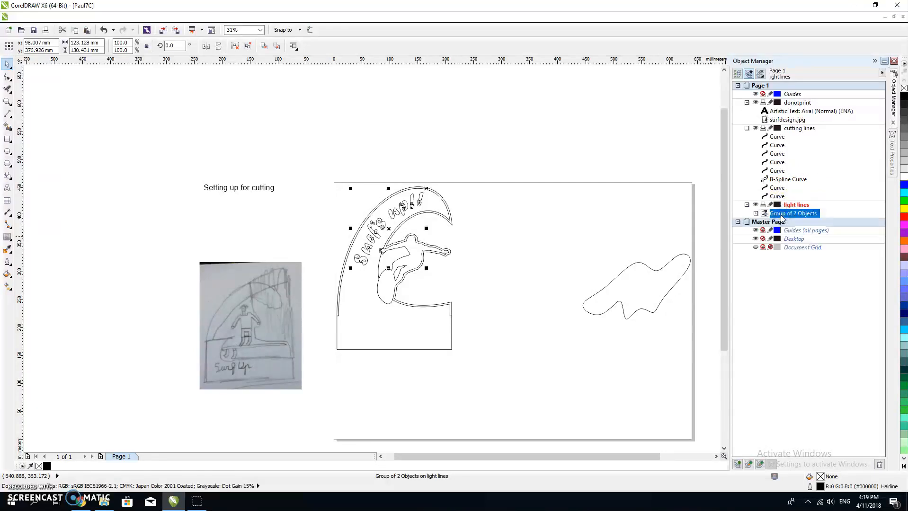
click(756, 205)
click(756, 205)
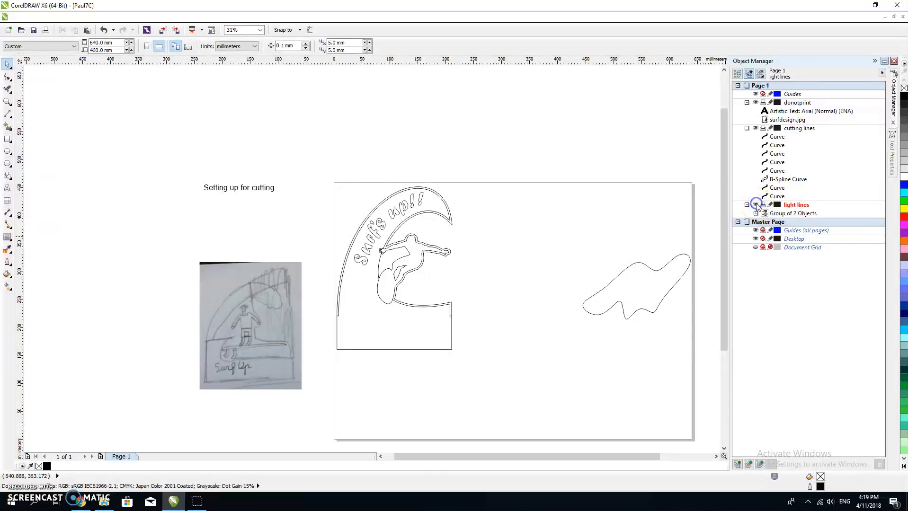
Step: Try moving the rectangular base curve aside to identify it, and undo the move
click(775, 196)
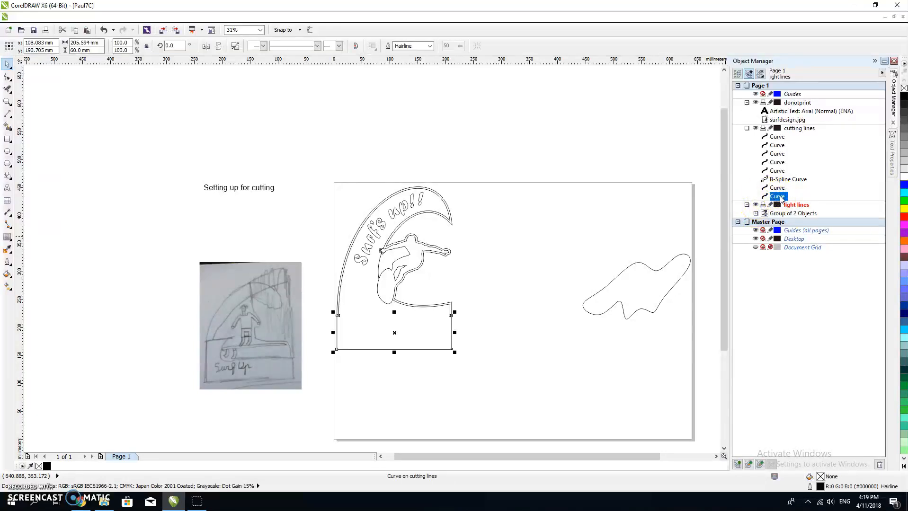
drag(399, 331, 498, 375)
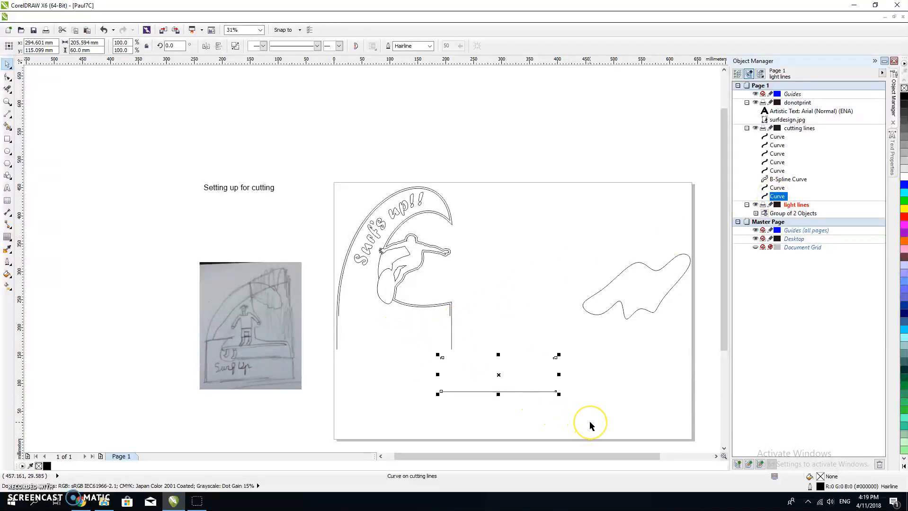
key(ctrl+z)
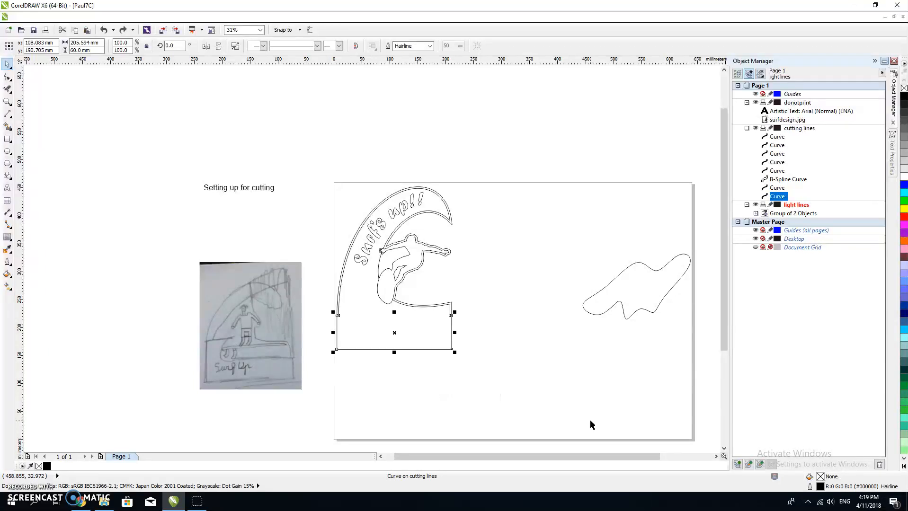
Step: Move the inner wave outline to the light lines layer and the B-spline curve to the donotprint layer
click(775, 187)
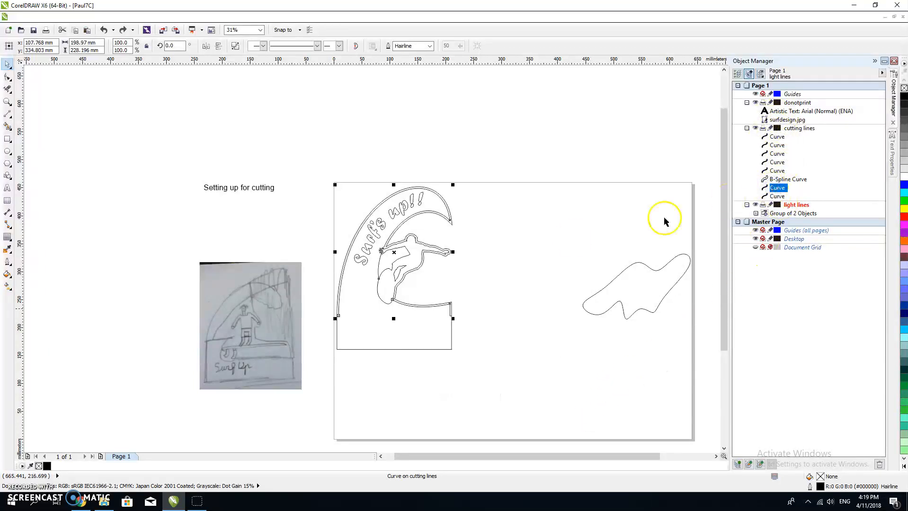
drag(395, 253, 467, 256)
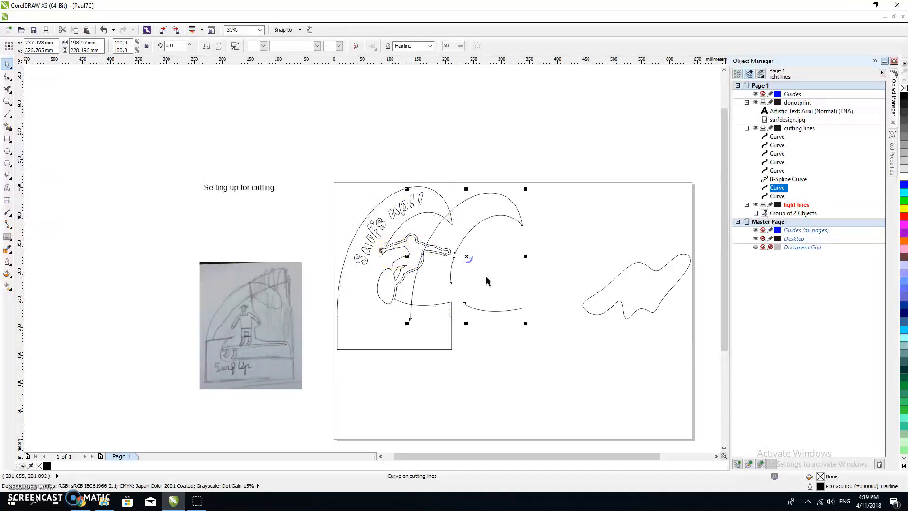
key(ctrl+z)
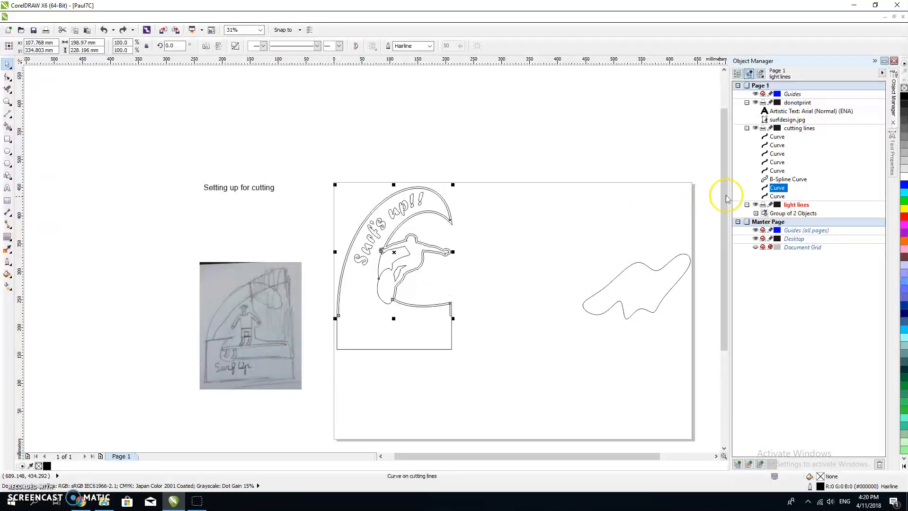
drag(775, 214, 774, 213)
click(773, 180)
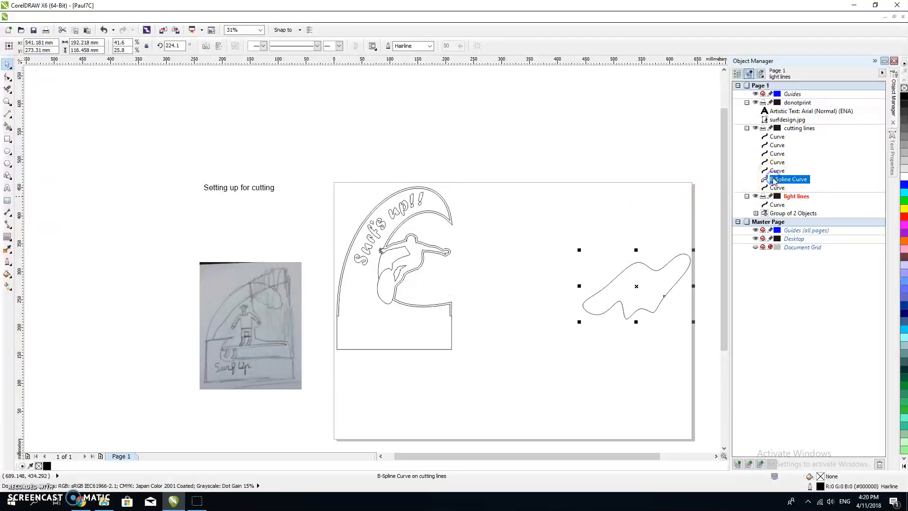
drag(779, 154, 773, 117)
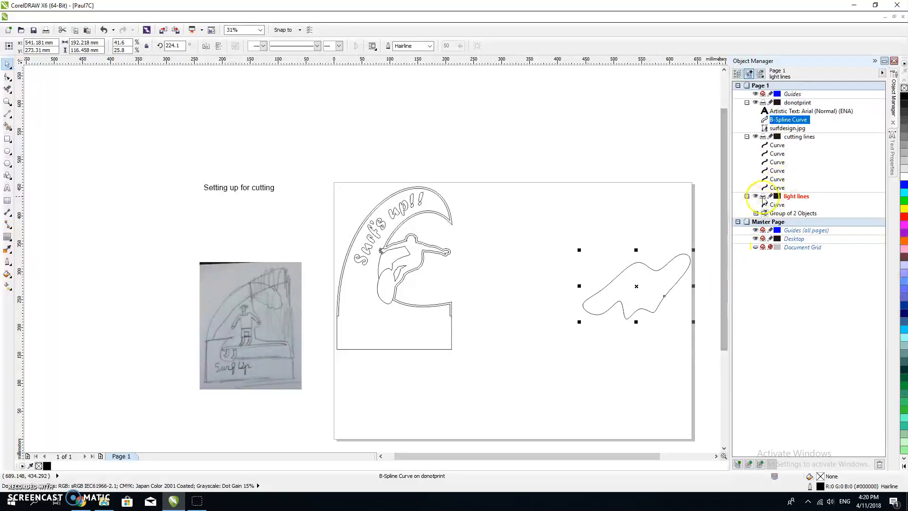
Step: Identify the surfer figure among the cutting lines curves and move it to the light lines layer
click(776, 187)
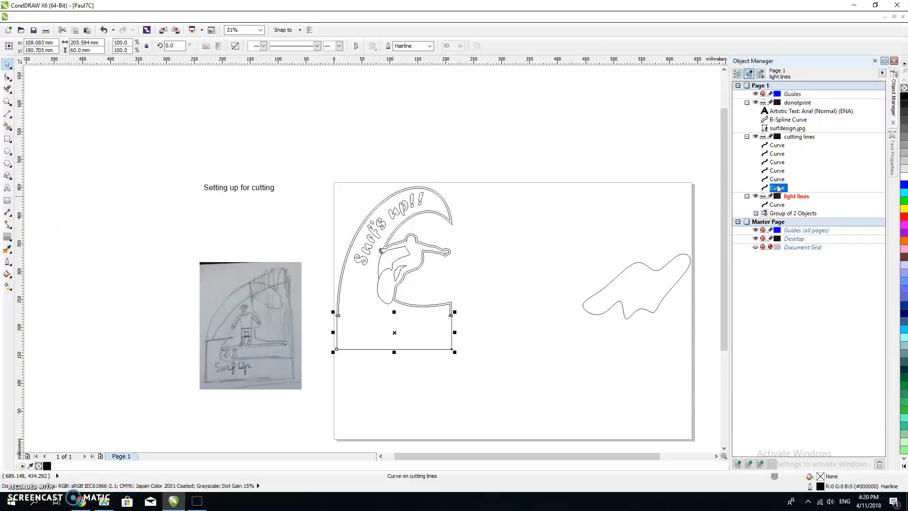
click(777, 179)
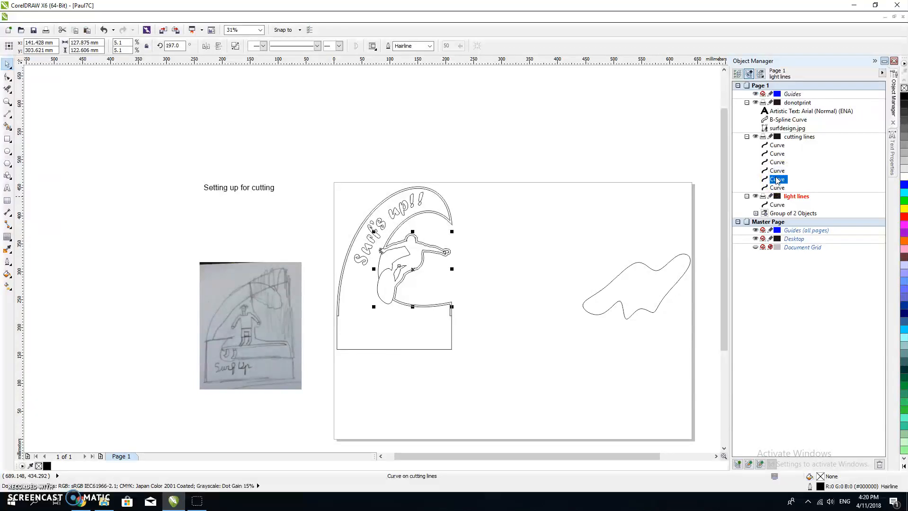
drag(404, 267, 477, 271)
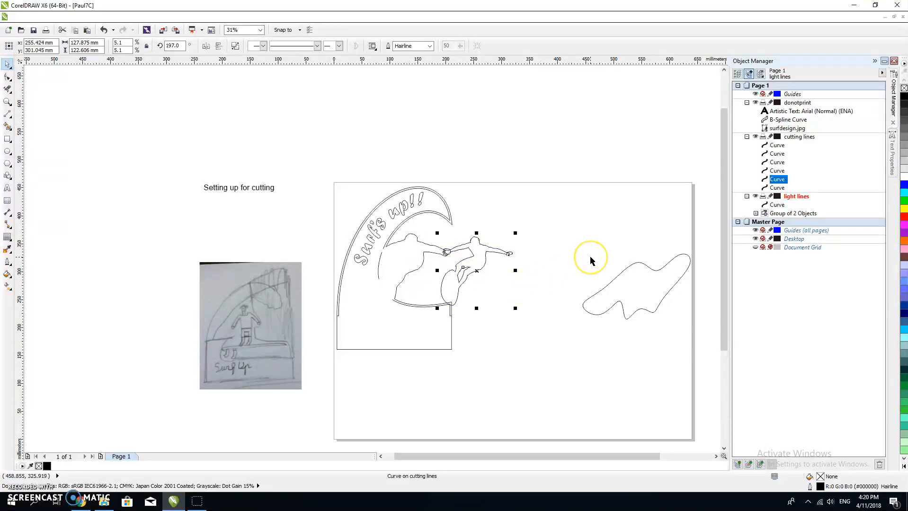
key(ctrl+z)
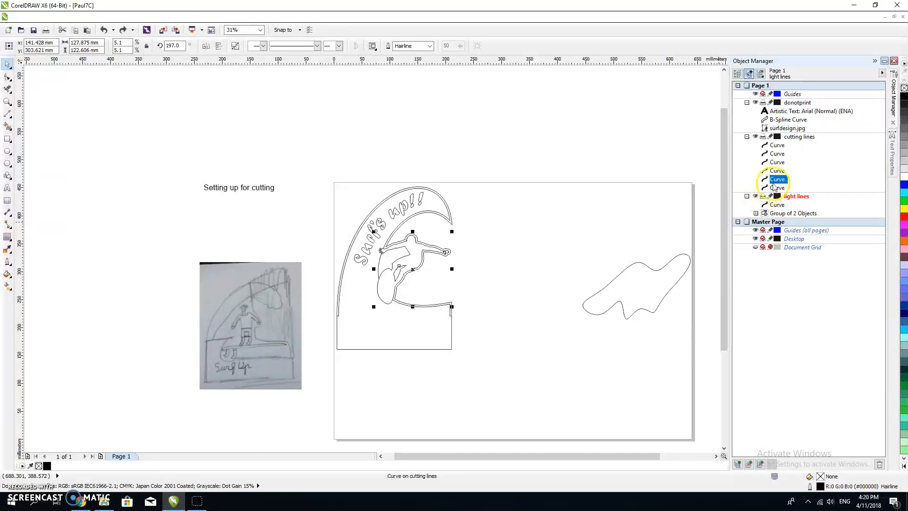
drag(779, 179, 773, 208)
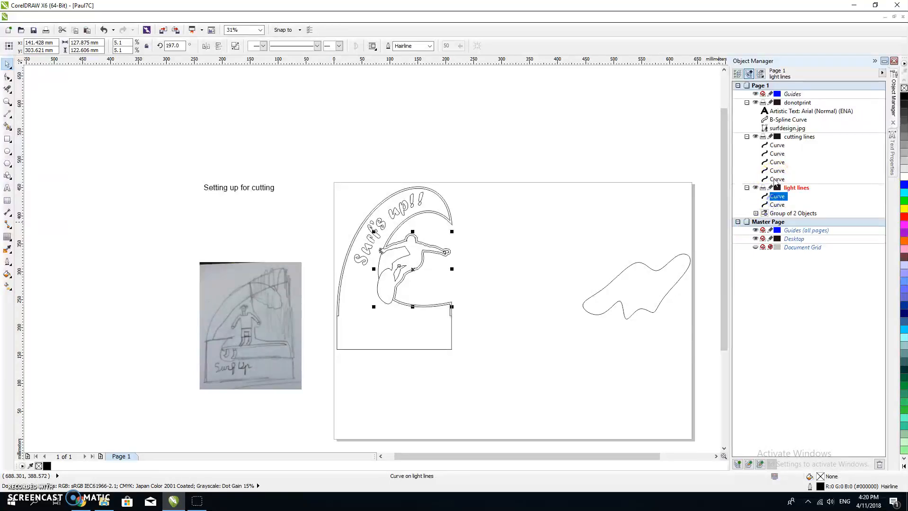
Step: Examine the outer wave outline and the two vertical side curves in the cutting lines layer to identify each on the drawing
click(778, 163)
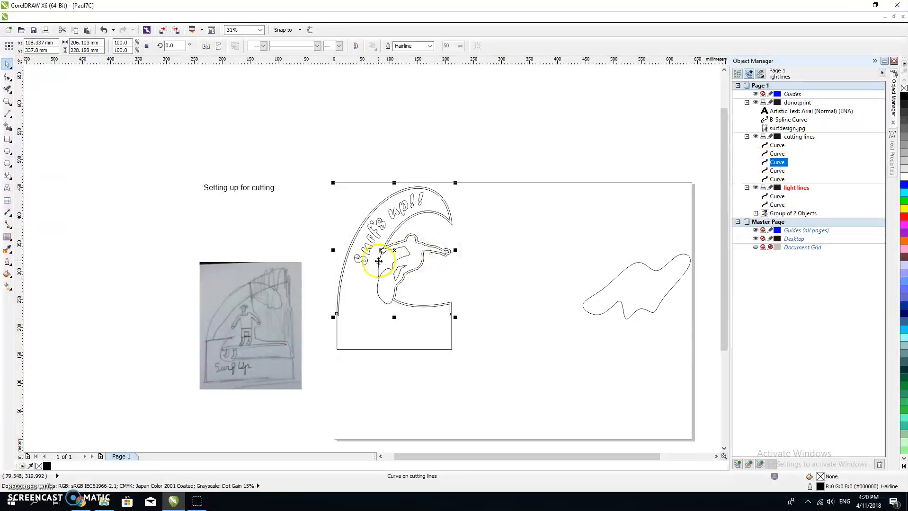
drag(395, 250, 488, 252)
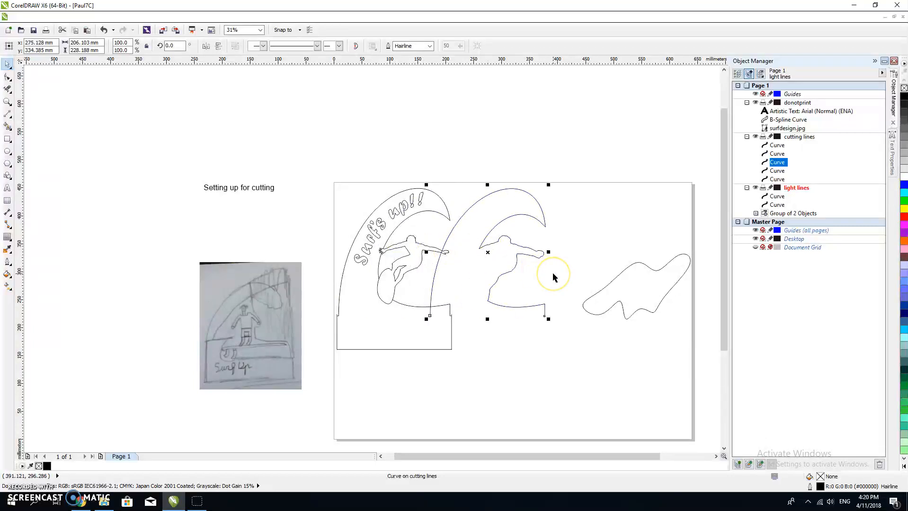
key(ctrl+z)
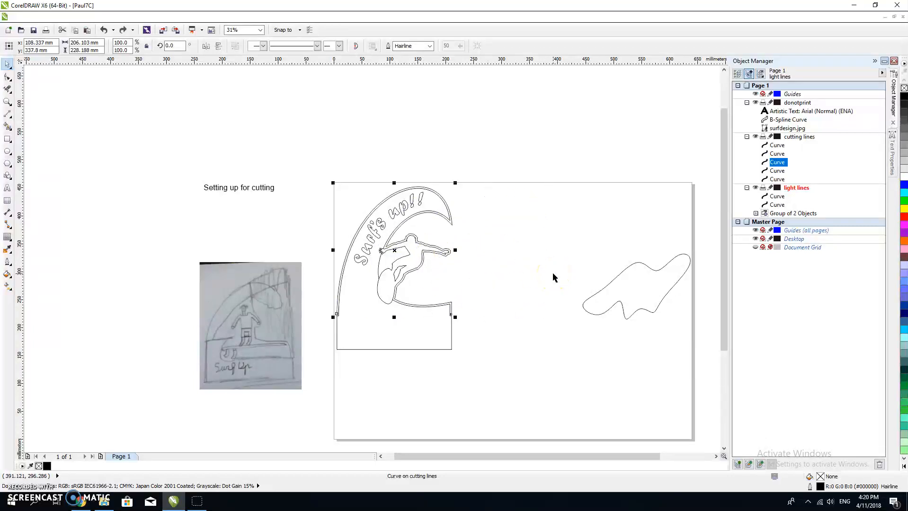
click(778, 154)
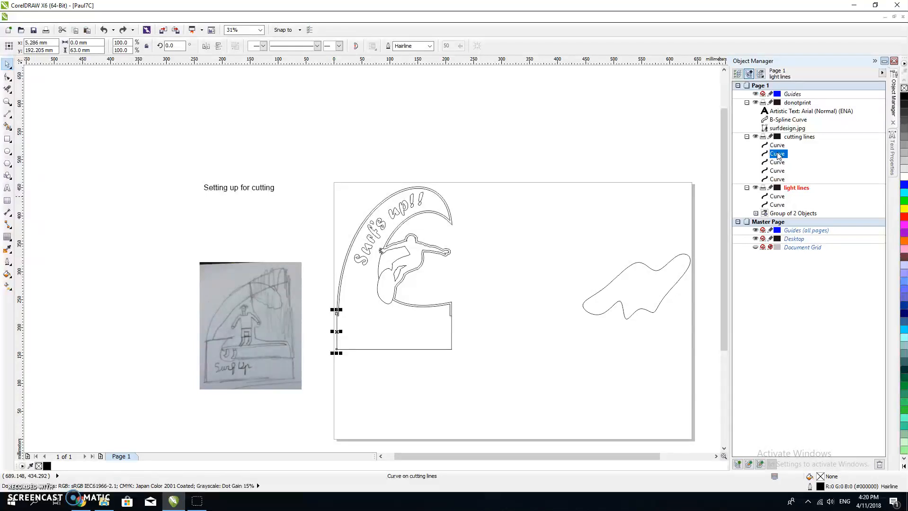
click(777, 145)
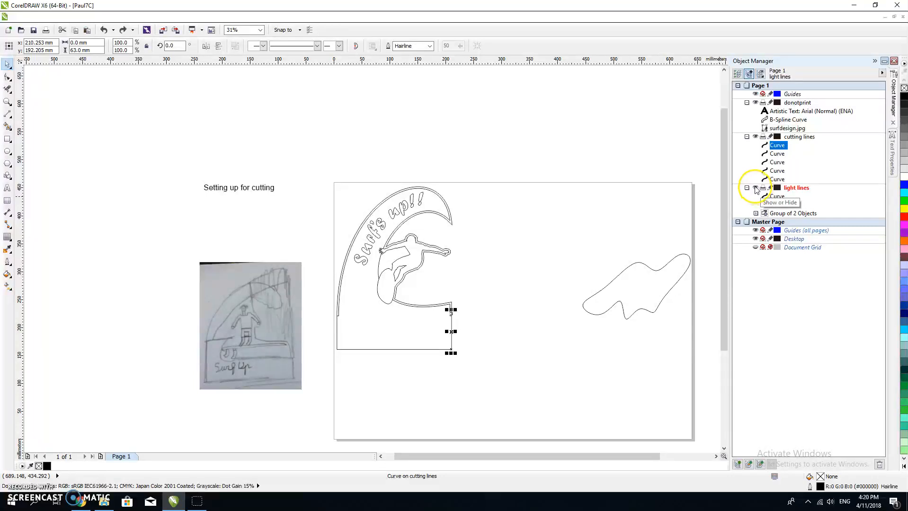
Step: Hide the light lines layer and move the short vertical curve near the base's right edge from cutting lines to light lines
click(755, 188)
click(676, 314)
click(419, 335)
click(333, 322)
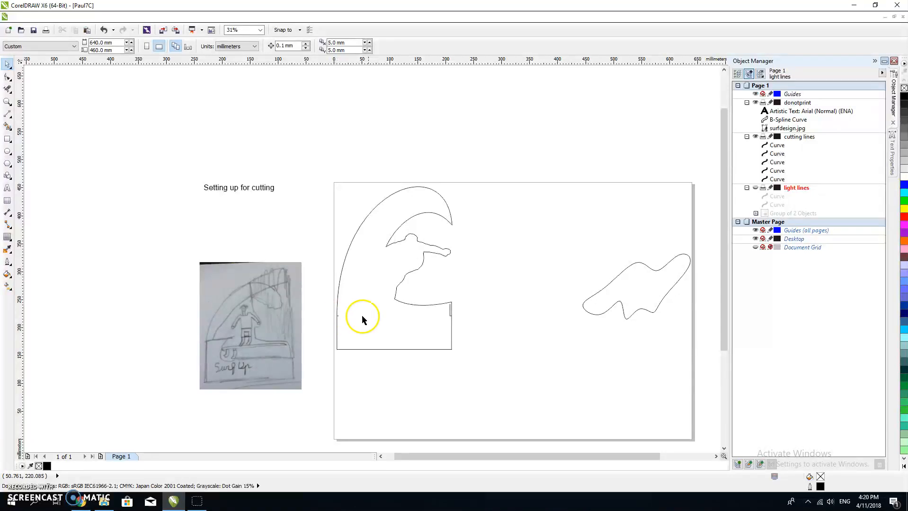
click(451, 311)
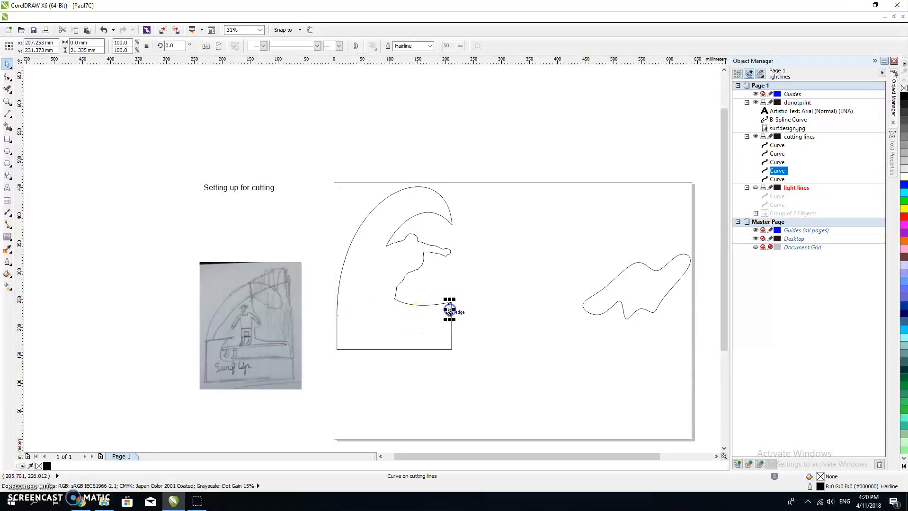
drag(777, 171, 789, 188)
click(464, 332)
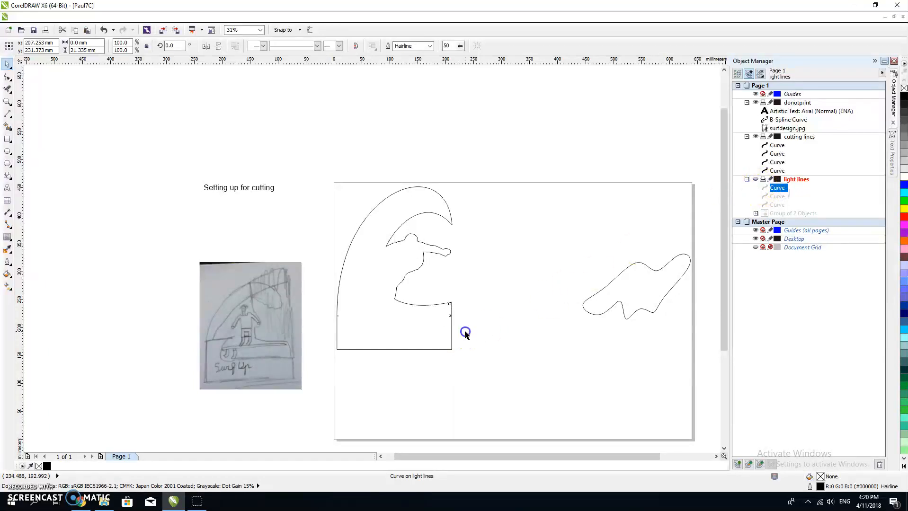
drag(332, 313, 480, 329)
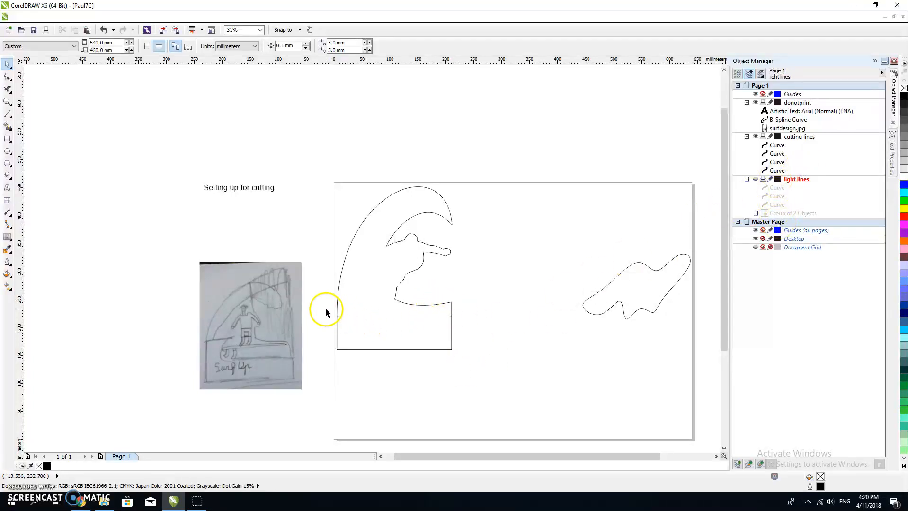
Step: Try to delete the short horizontal segment at the base's left edge while the light lines layer is hidden
scroll(325, 307, up, 1)
scroll(330, 312, up, 1)
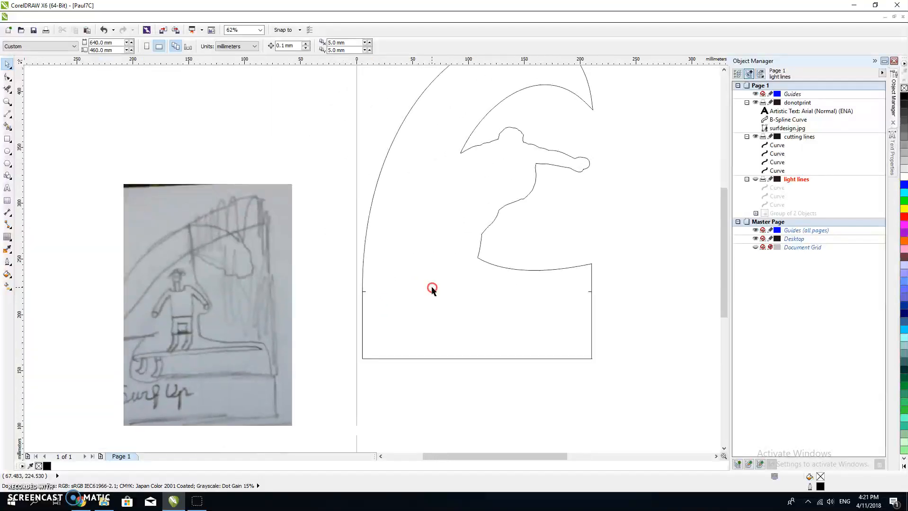
click(8, 89)
click(214, 284)
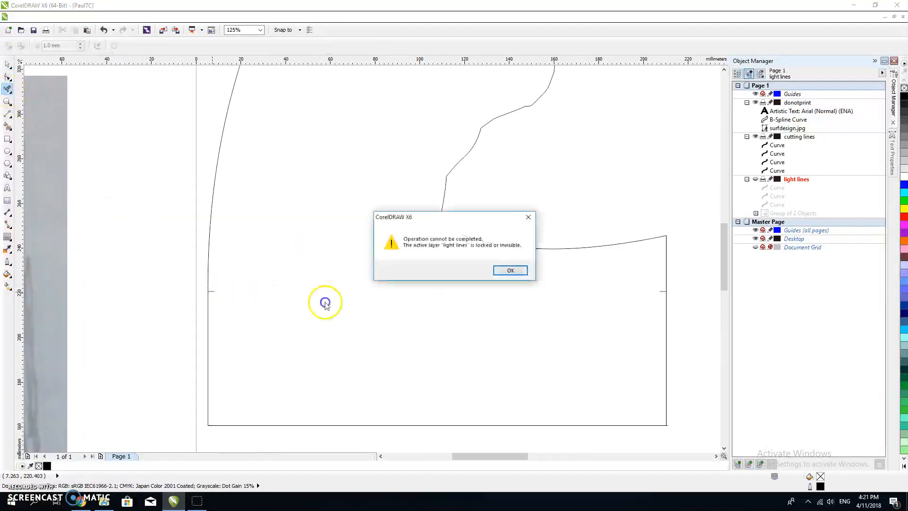
click(510, 270)
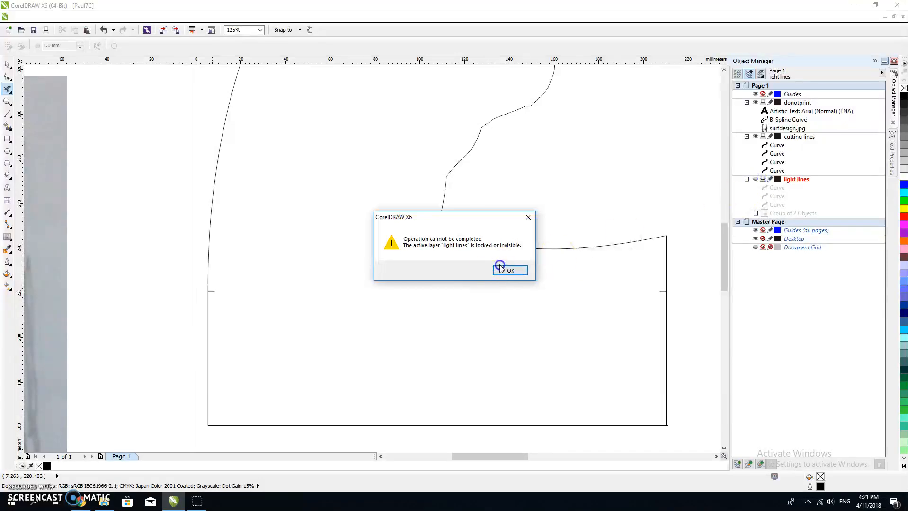
click(533, 271)
Step: Show the light lines layer and delete the short horizontal segments joining the inner and outer outlines at both sides of the base
click(756, 179)
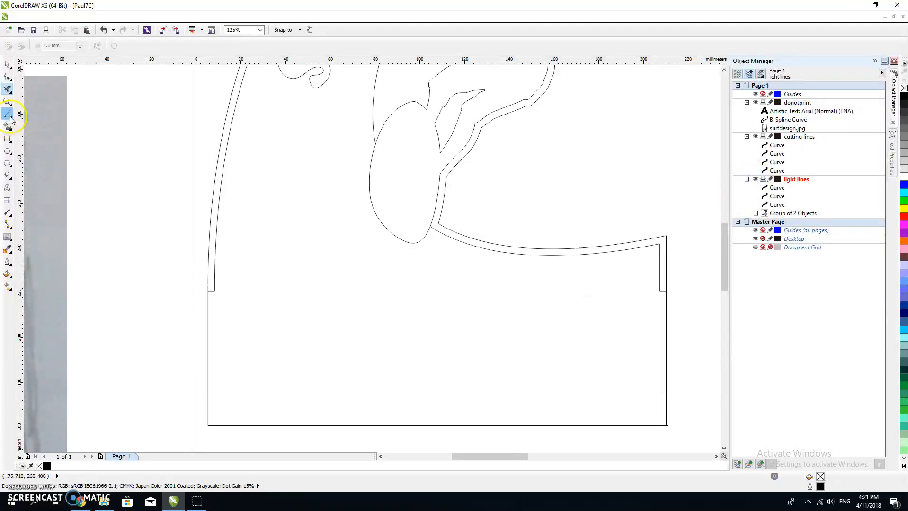
click(8, 90)
click(211, 288)
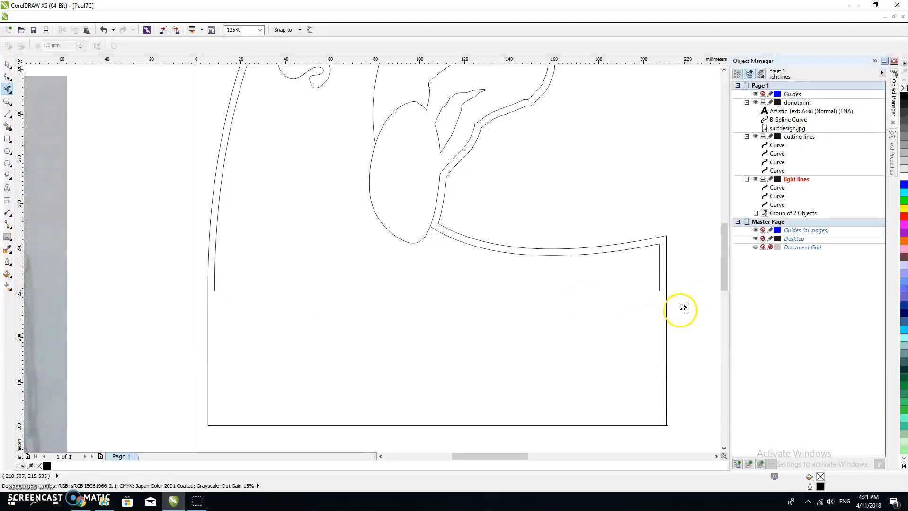
Step: Hide the light lines and donotprint layers so only the cutting lines are displayed
scroll(442, 339, down, 3)
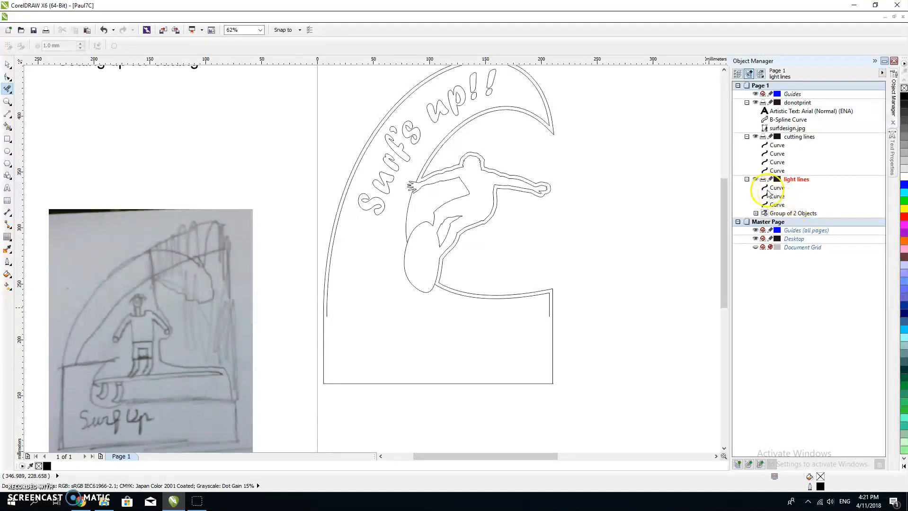
click(756, 180)
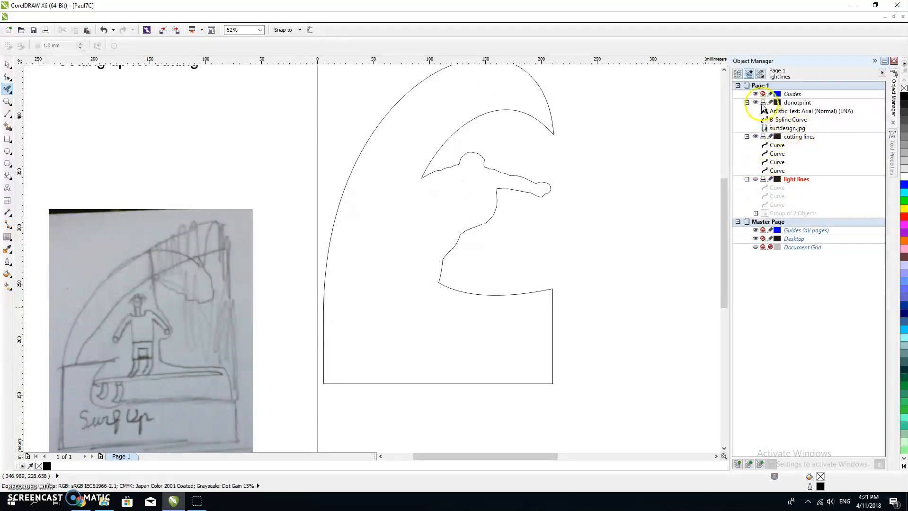
click(756, 103)
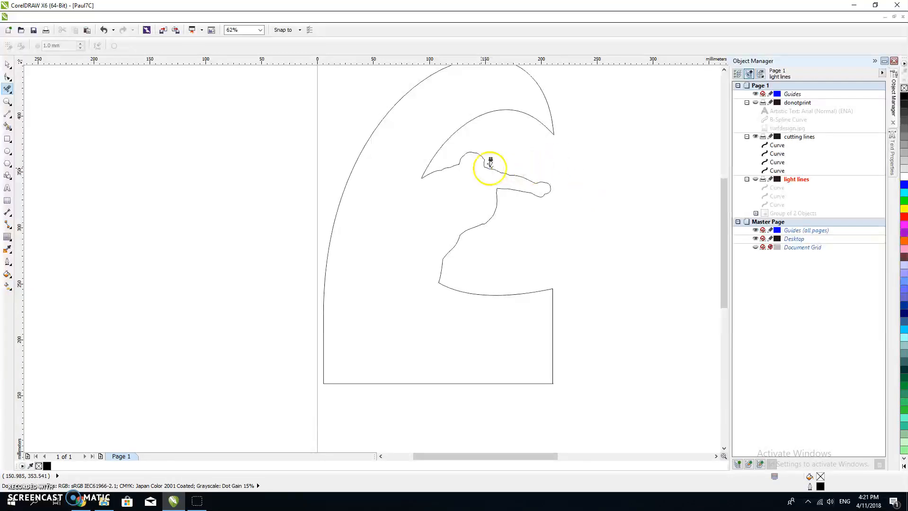
Step: Display the light lines layer on its own, and show the cutting lines layer together with it again
click(755, 138)
click(755, 179)
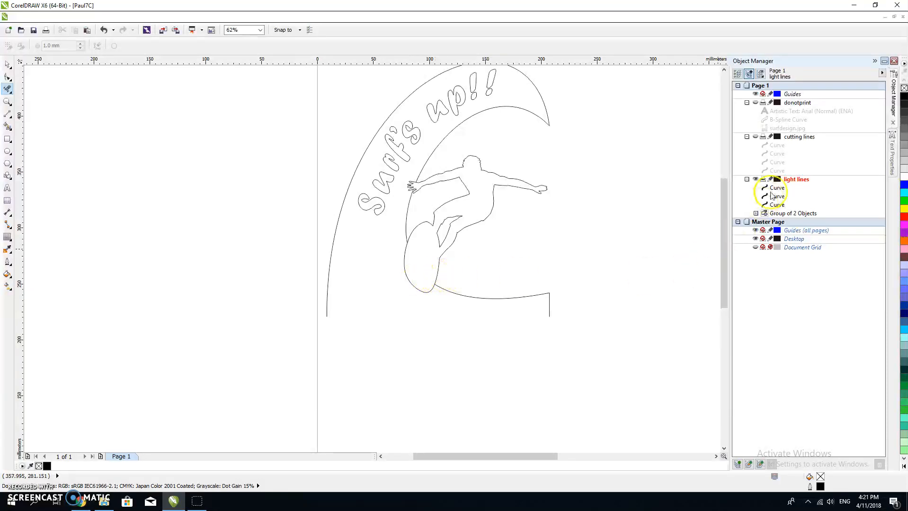
click(755, 137)
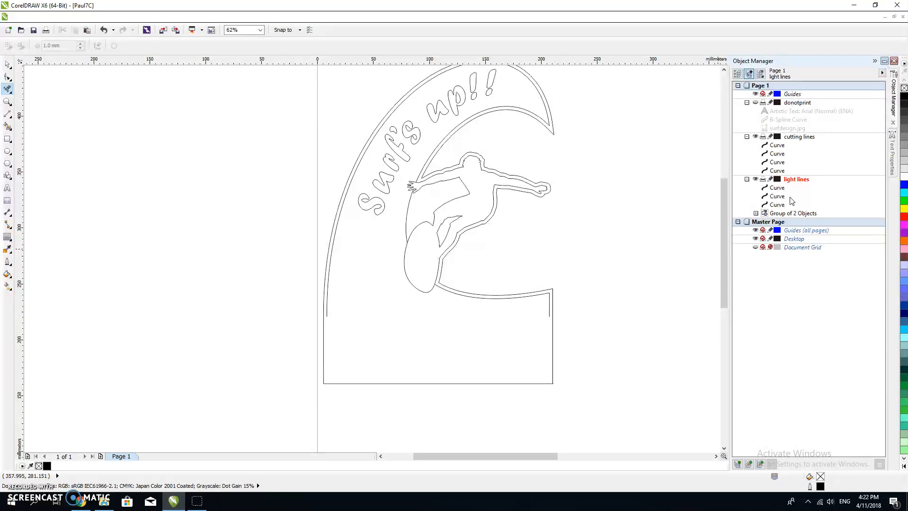
Step: Switch the active layer between cutting lines and light lines, ending on cutting lines
click(801, 138)
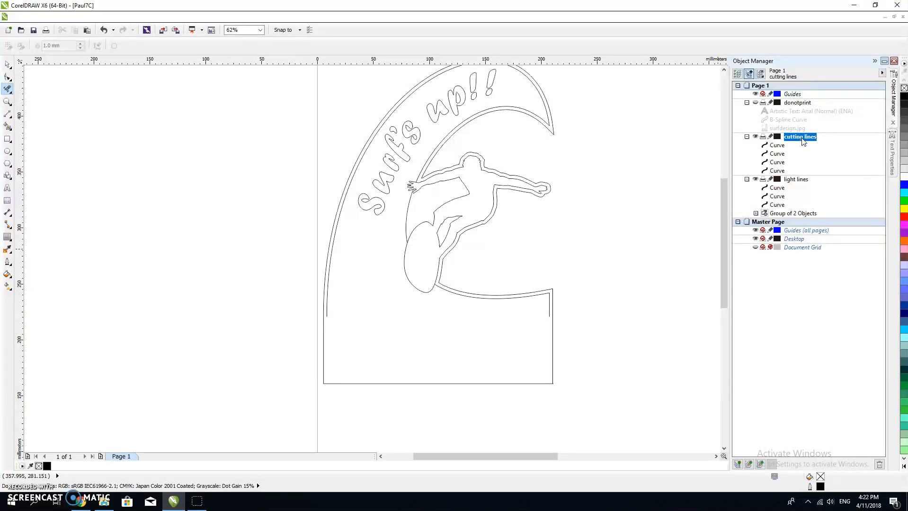
click(797, 179)
click(799, 137)
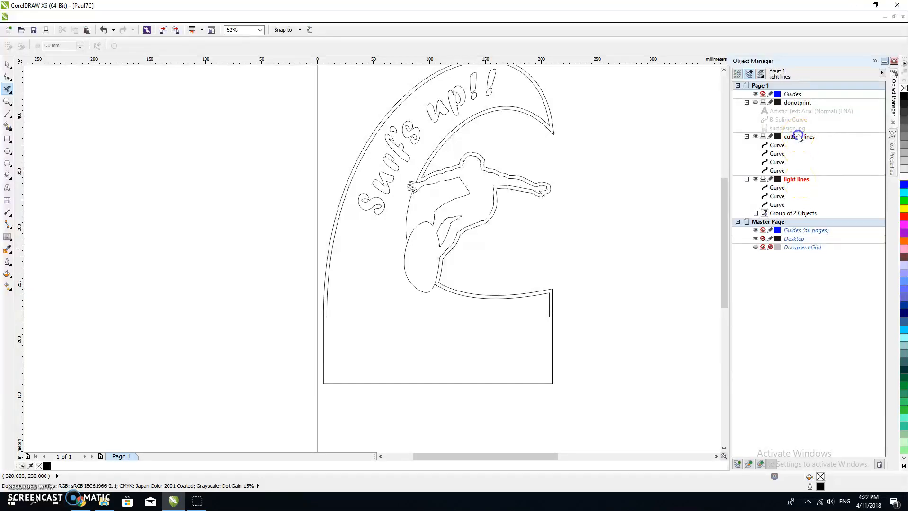